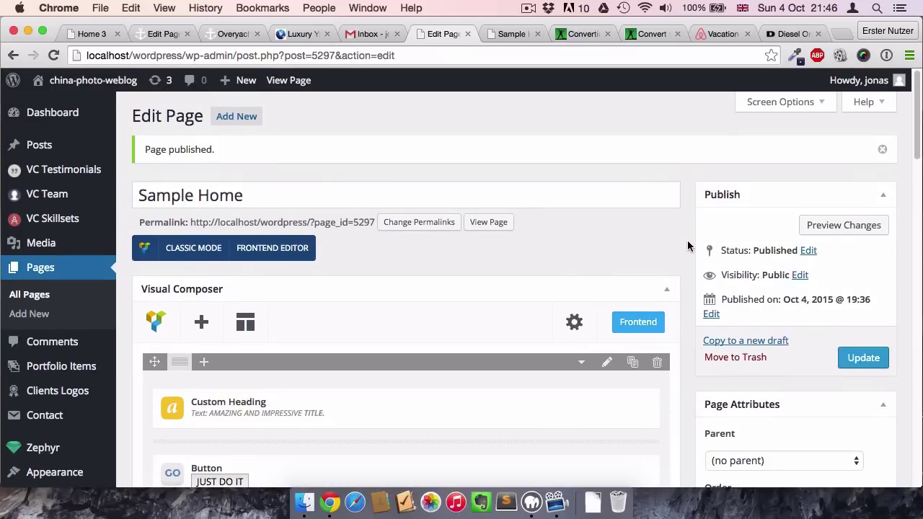
Step: Switch to the Airbnb homepage to see its full-screen video background
click(720, 33)
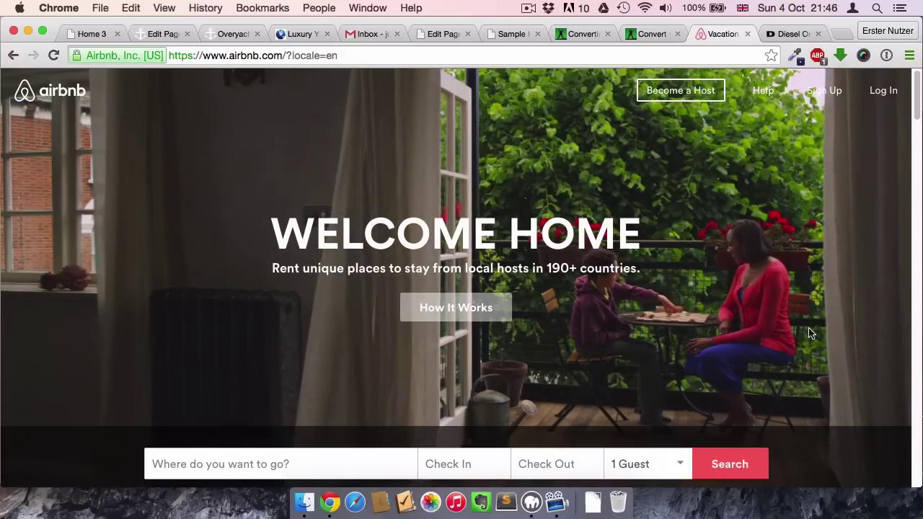
Step: Scroll the Airbnb homepage to watch its looping video hero
scroll(823, 350, down, 1)
scroll(827, 354, down, 2)
scroll(827, 358, up, 2)
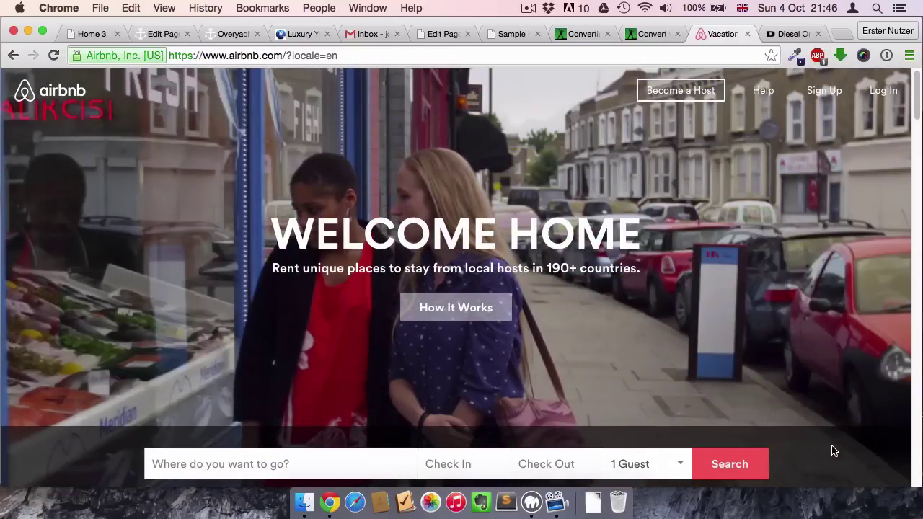
scroll(833, 450, down, 5)
scroll(833, 451, up, 5)
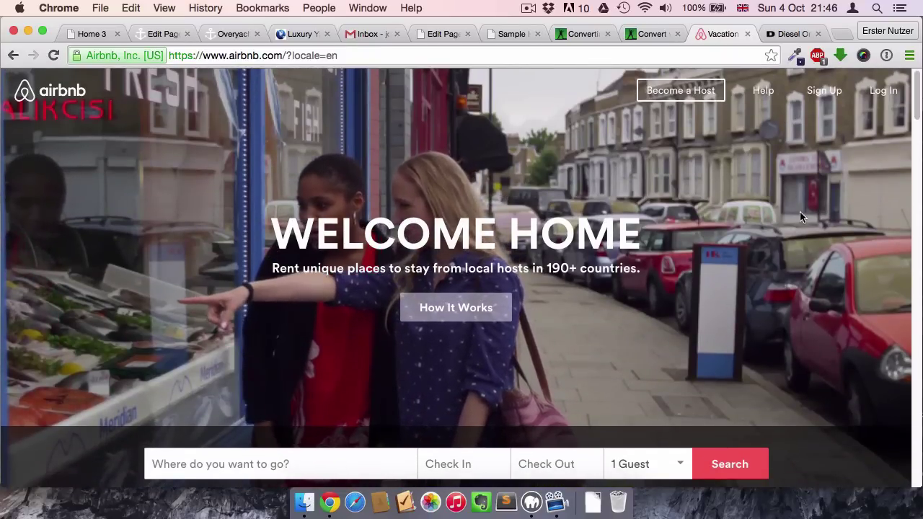
Step: Look over the Diesel homepage's video hero, then return to the Sample Home editor
click(788, 34)
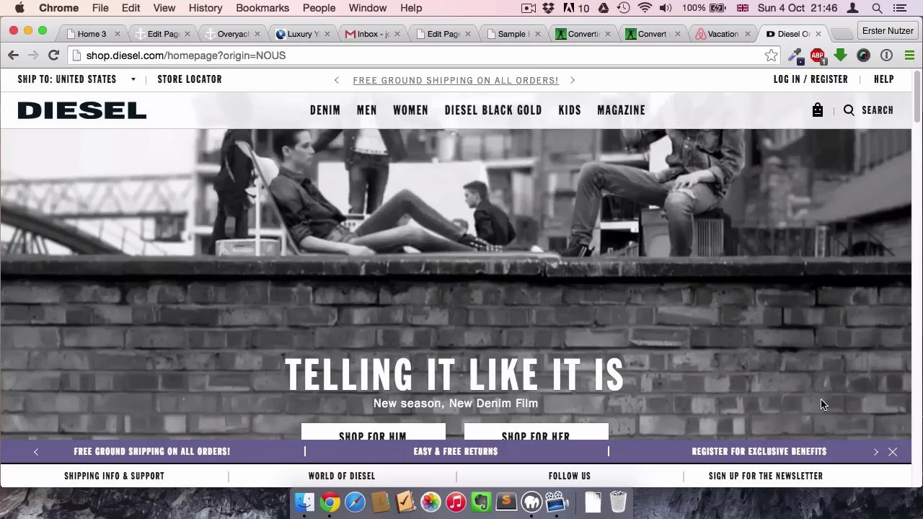
scroll(820, 399, down, 3)
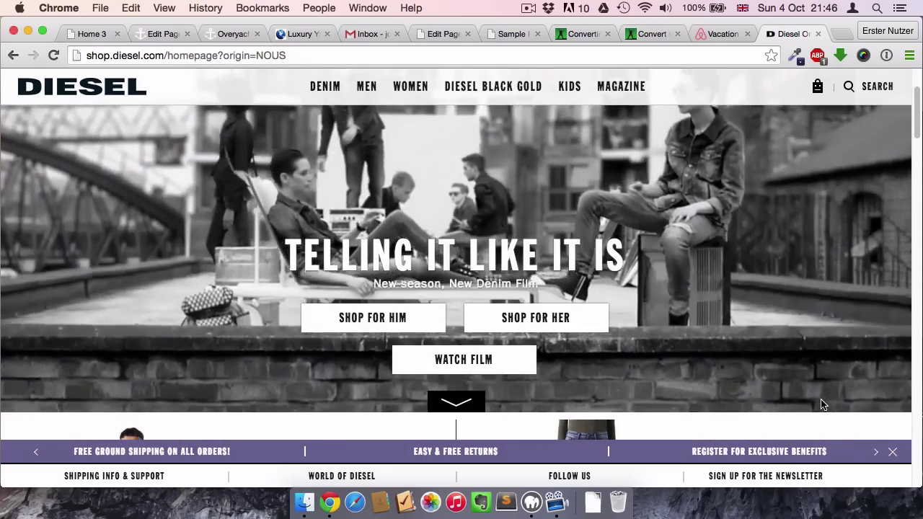
scroll(821, 405, up, 3)
key(ctrl+shift+Tab)
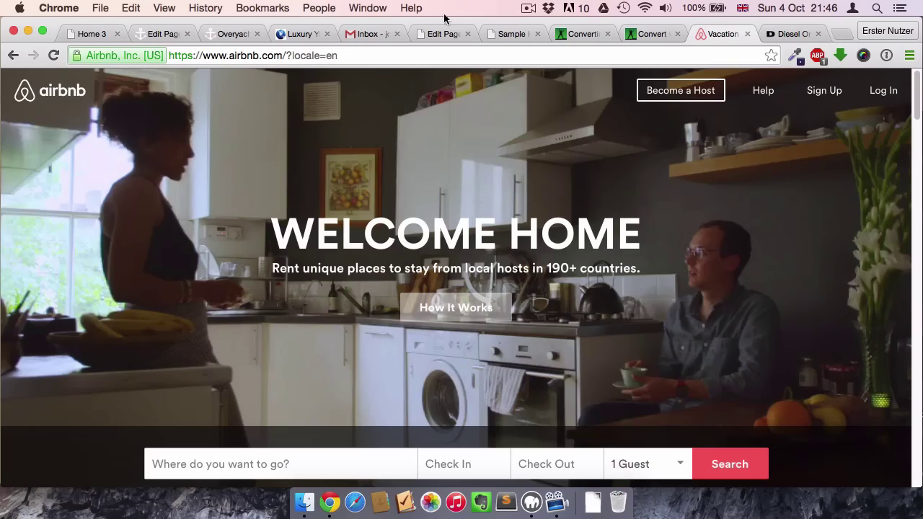
click(433, 31)
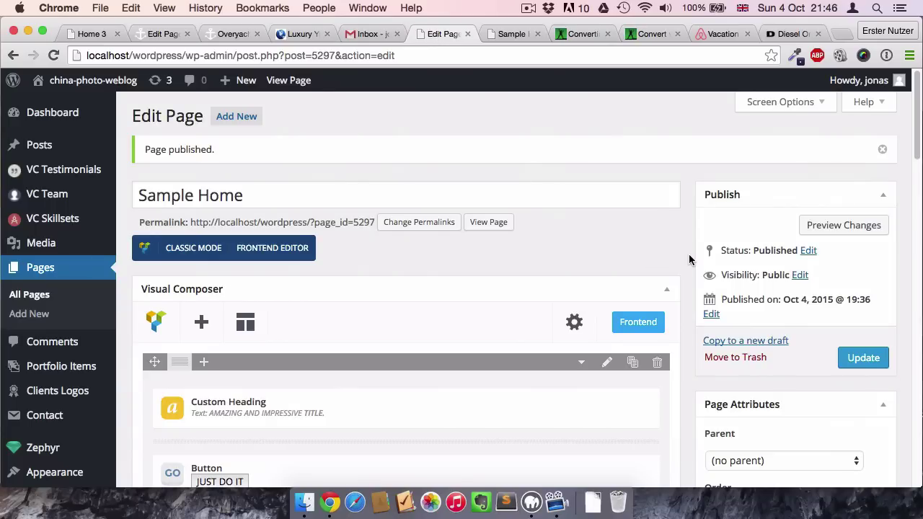
scroll(689, 259, down, 3)
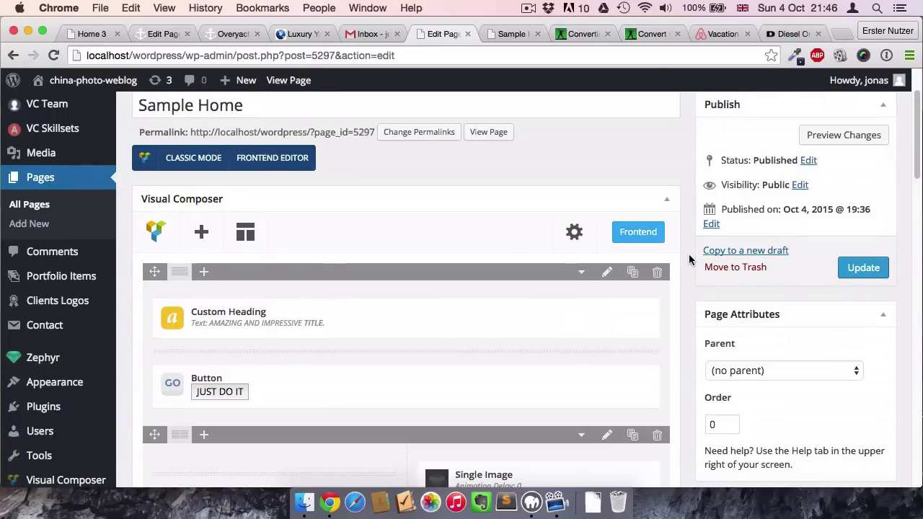
scroll(689, 259, up, 5)
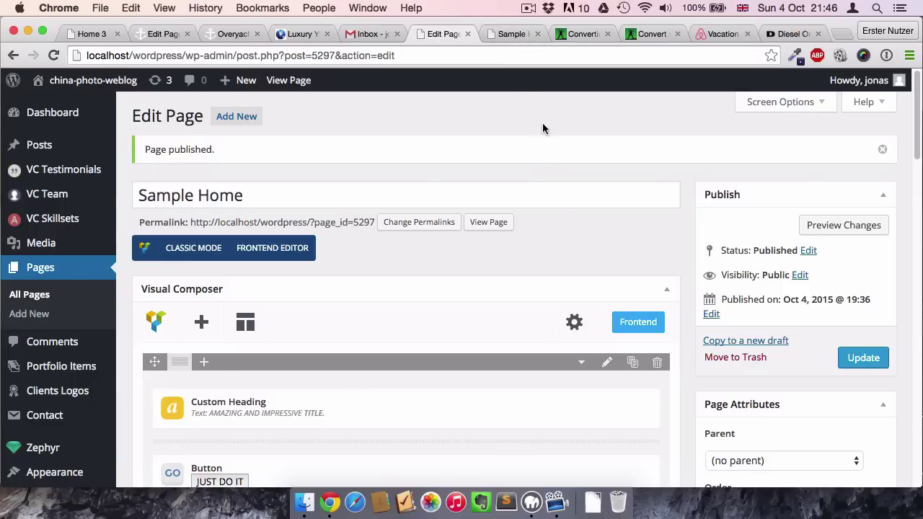
click(507, 34)
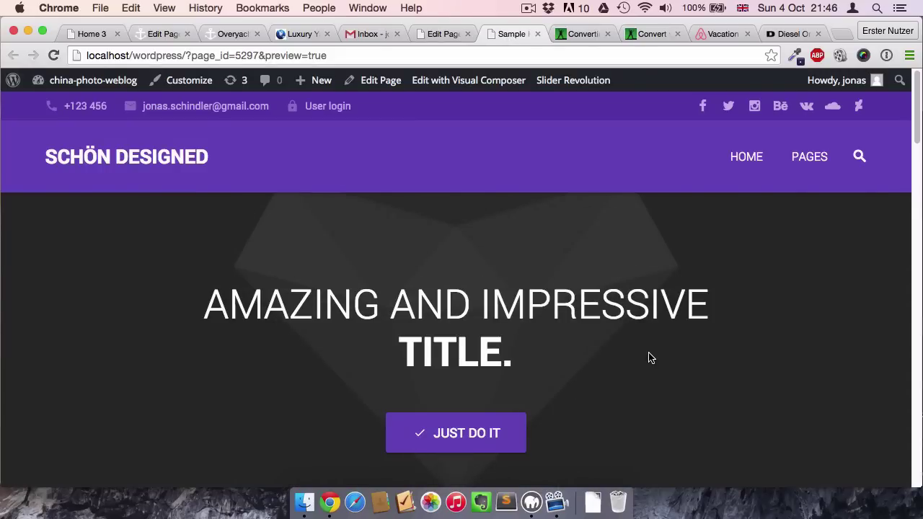
scroll(649, 356, down, 3)
scroll(649, 356, up, 3)
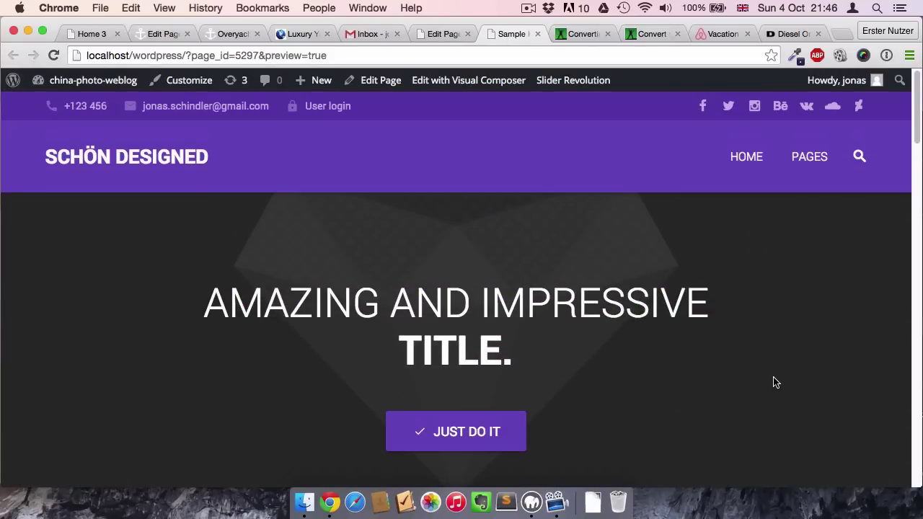
scroll(775, 381, down, 5)
scroll(588, 220, up, 5)
scroll(588, 220, up, 1)
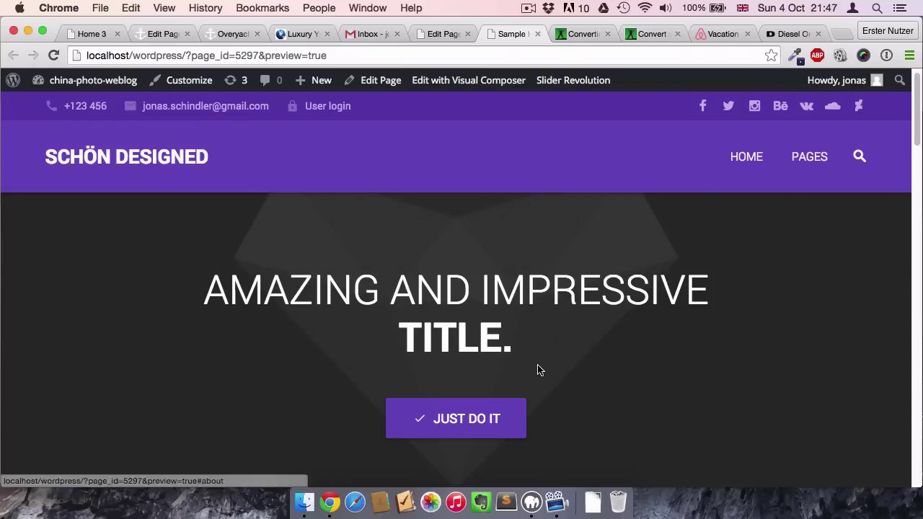
scroll(673, 432, down, 2)
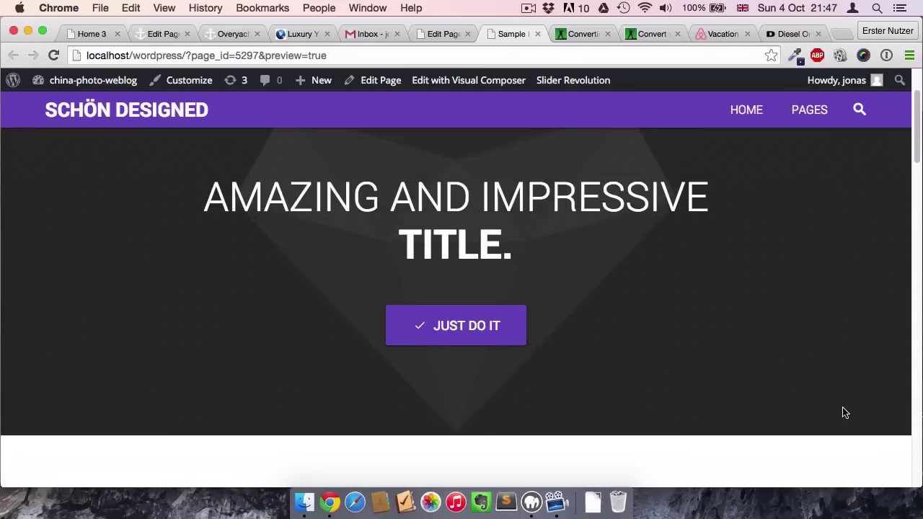
scroll(841, 412, down, 4)
scroll(344, 204, up, 6)
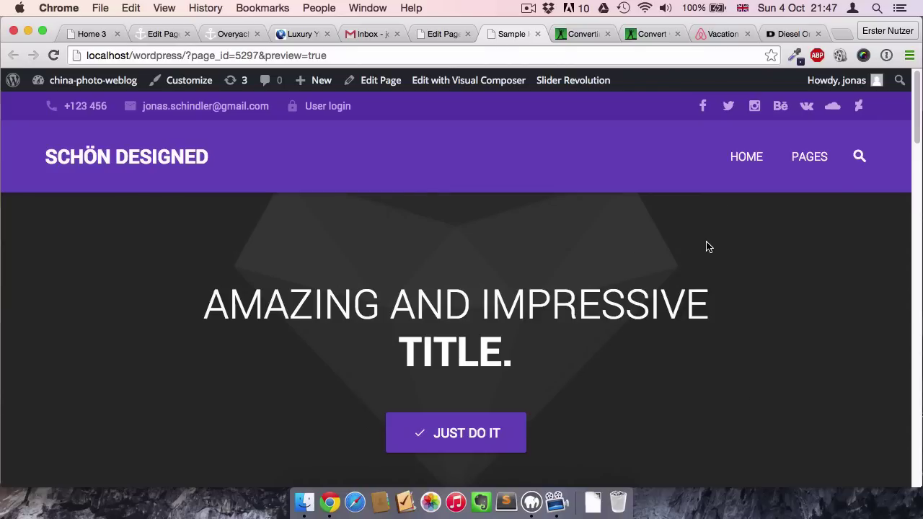
click(463, 36)
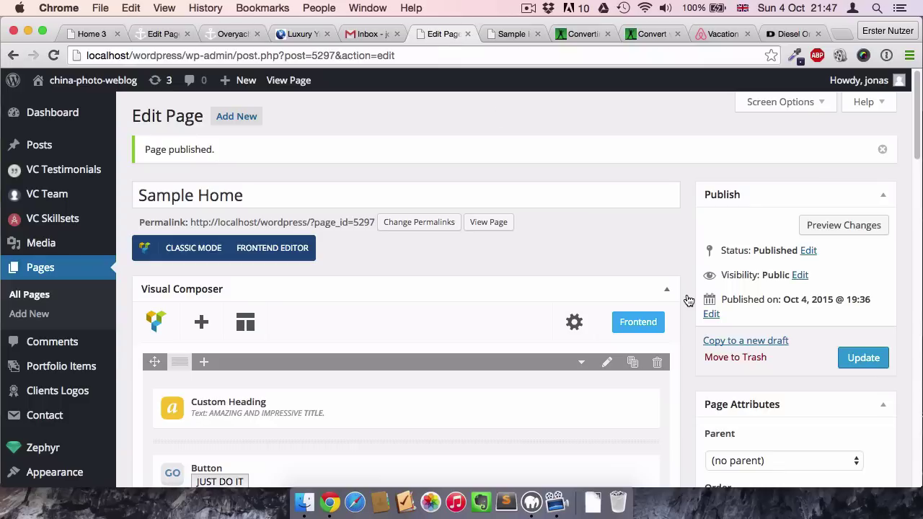
scroll(687, 298, down, 2)
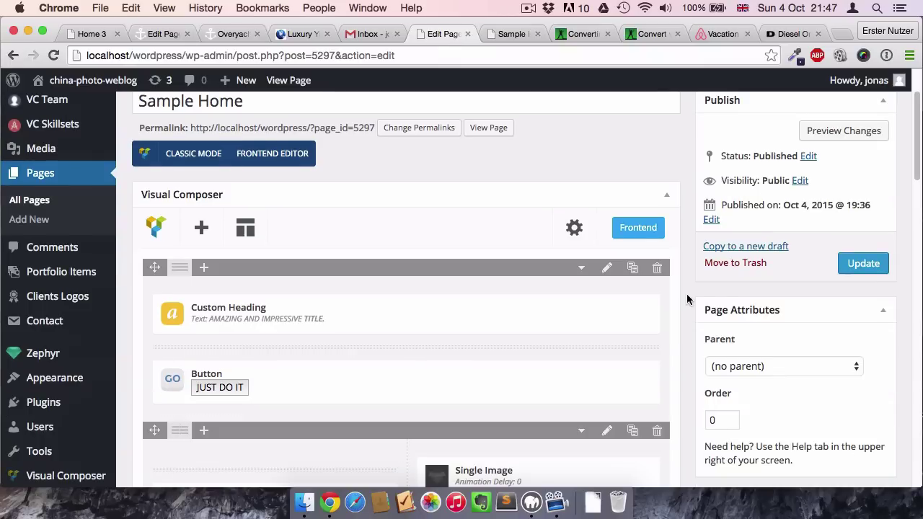
Step: Switch to Finder to preview the tl2.mov clip in the TimeLapse HK folder
key(super+Tab)
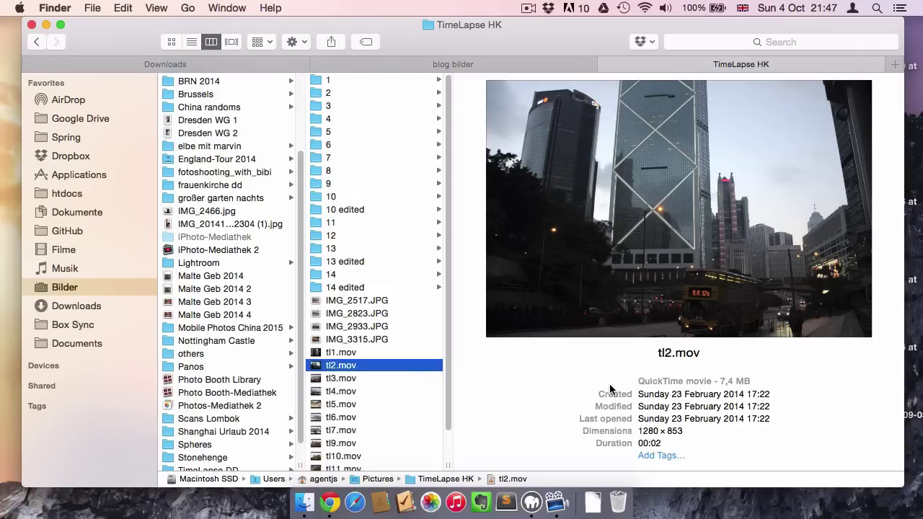
Step: Revisit the Airbnb video and Sample Home preview, ending on the online-convert success page
key(ctrl+Left)
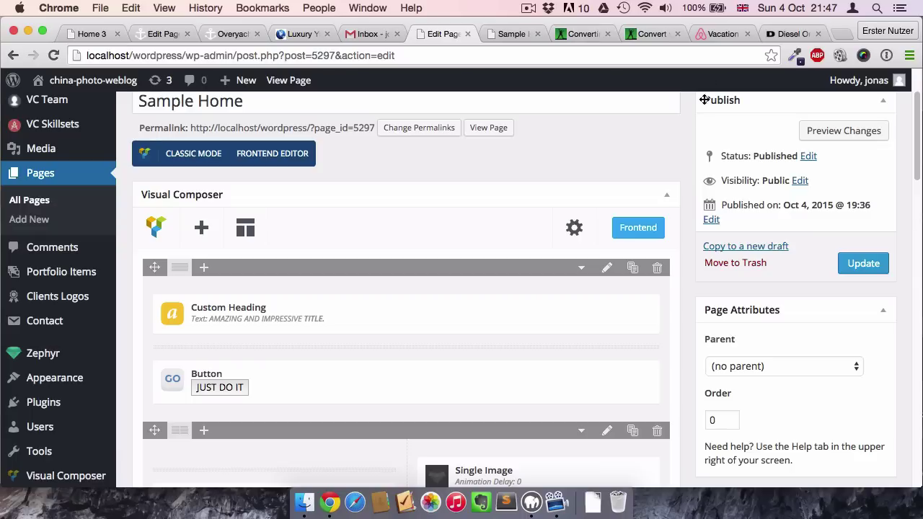
click(716, 34)
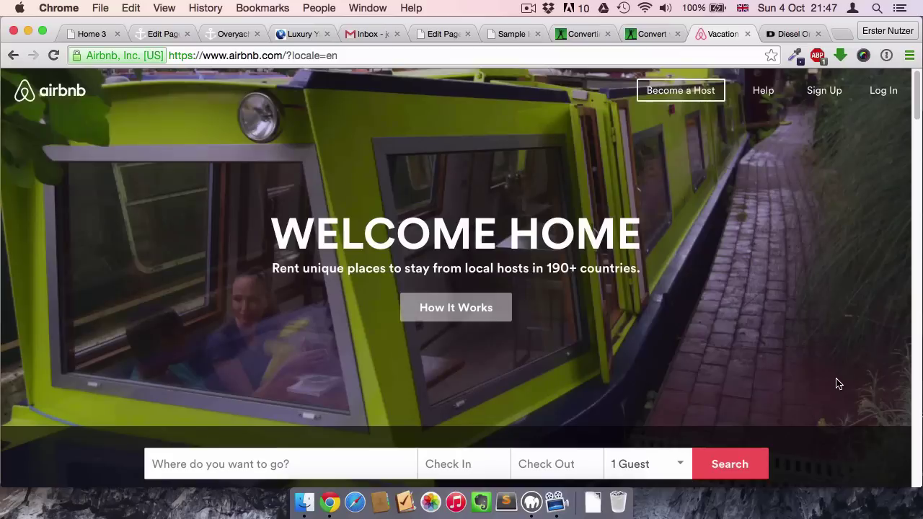
scroll(783, 346, down, 3)
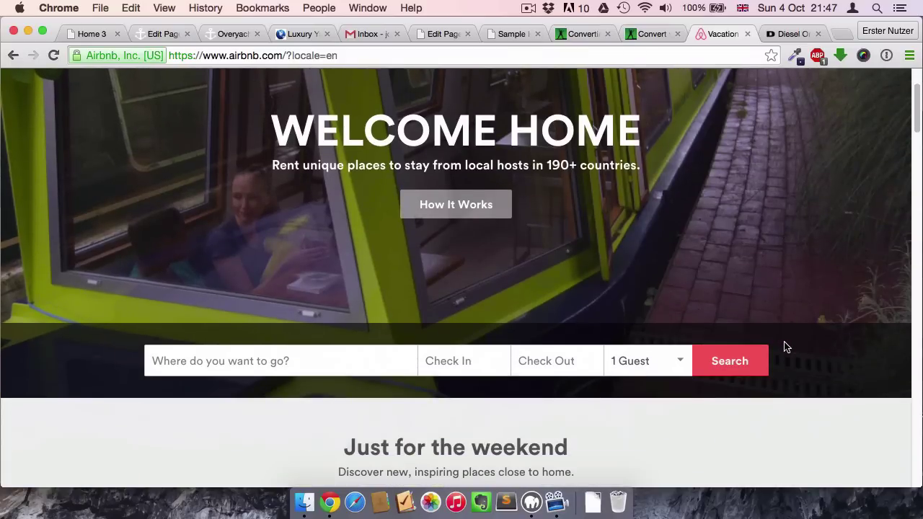
scroll(784, 347, up, 3)
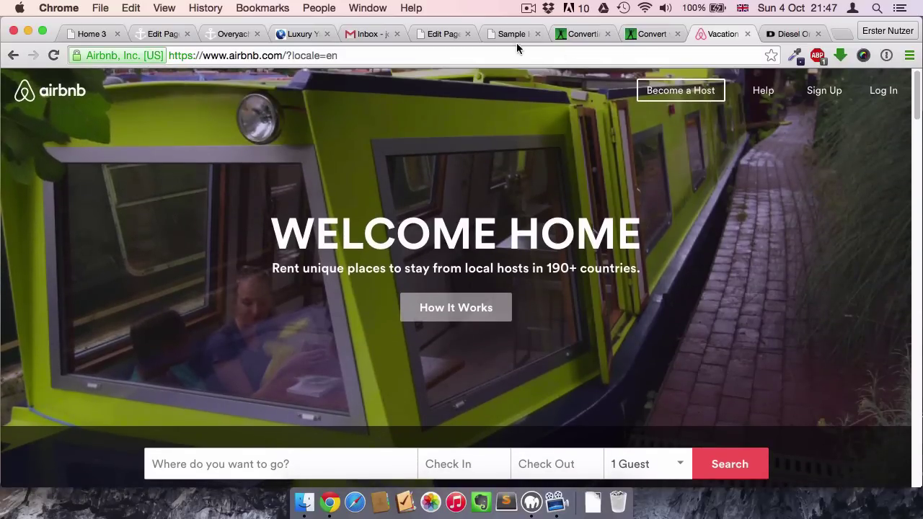
click(510, 34)
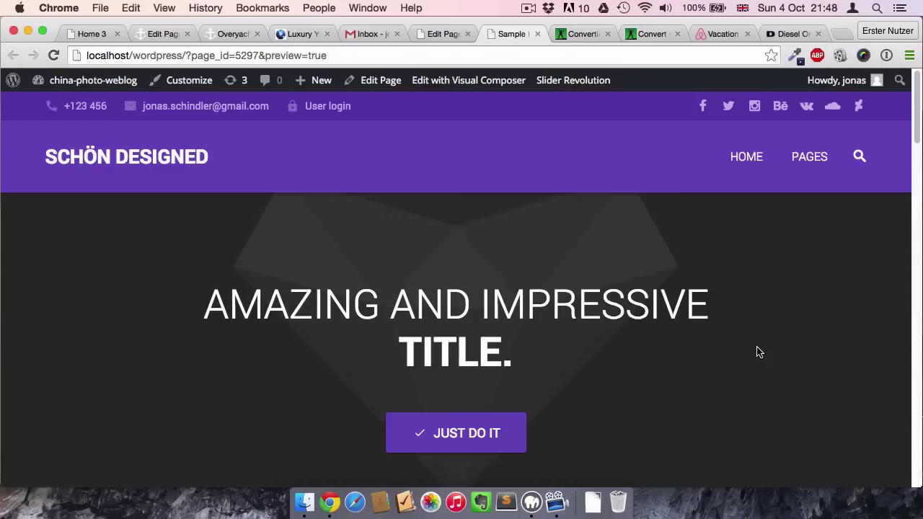
click(579, 37)
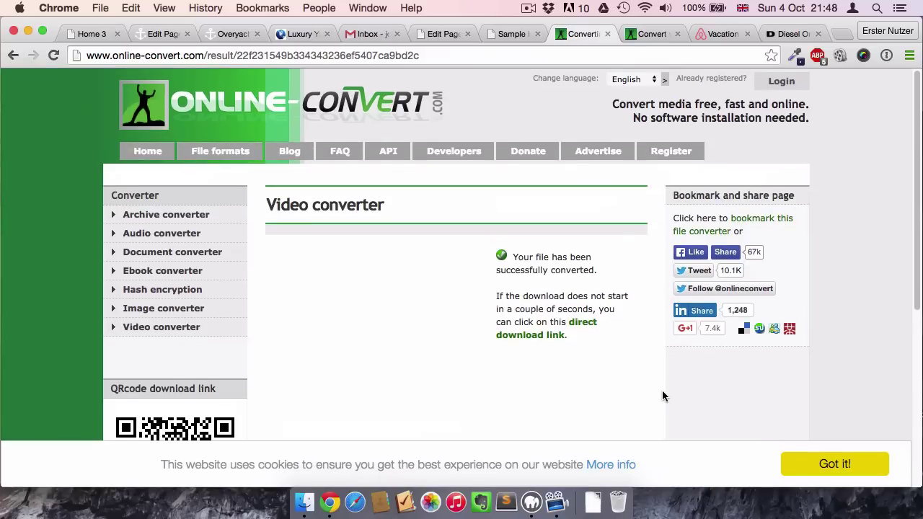
Step: Browse the Convert-to-OGG page, opening and dismissing its file chooser without uploading
click(646, 34)
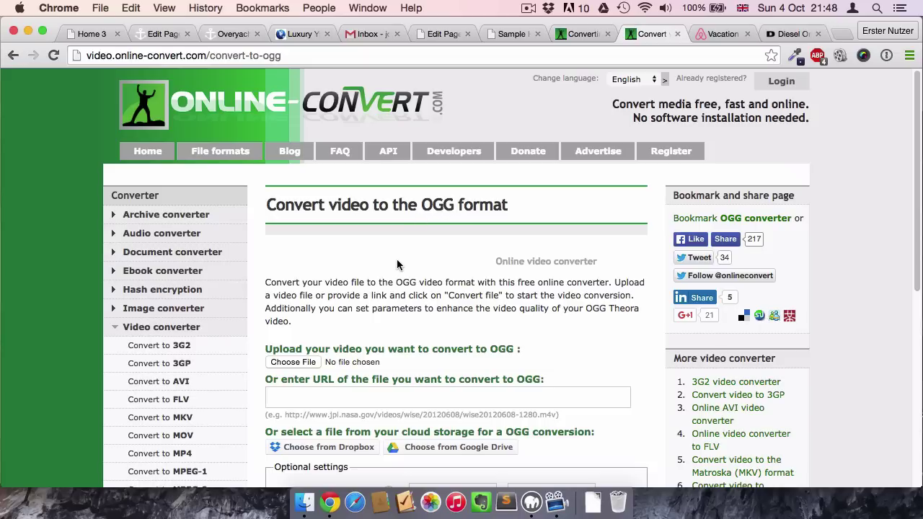
scroll(619, 401, down, 1)
scroll(622, 397, down, 2)
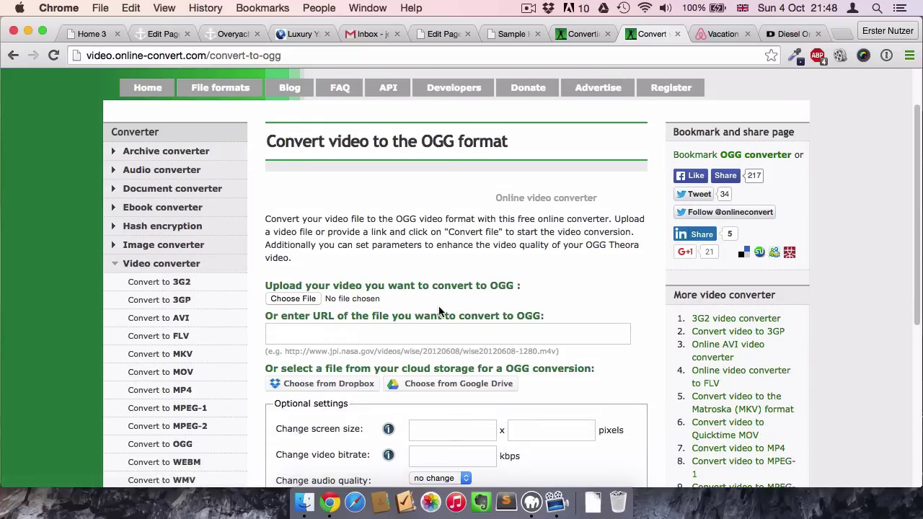
scroll(655, 382, down, 1)
scroll(655, 382, down, 3)
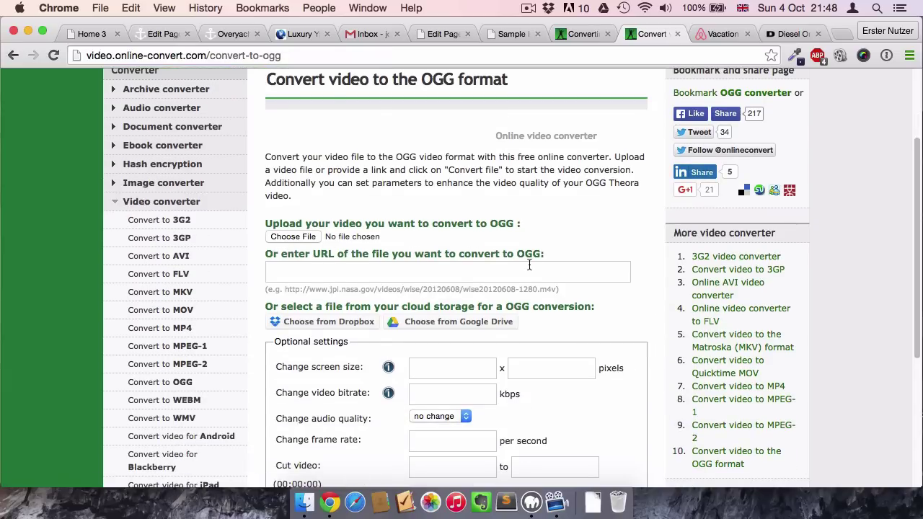
click(292, 237)
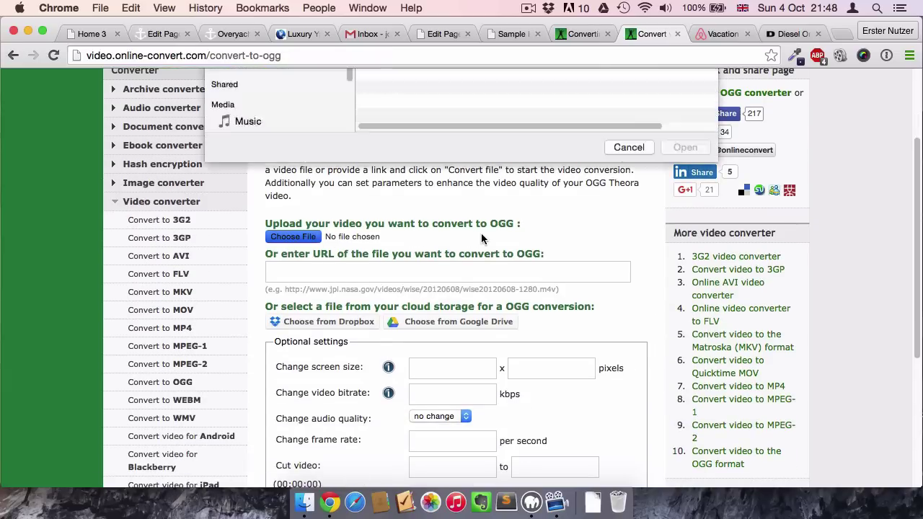
scroll(622, 404, down, 2)
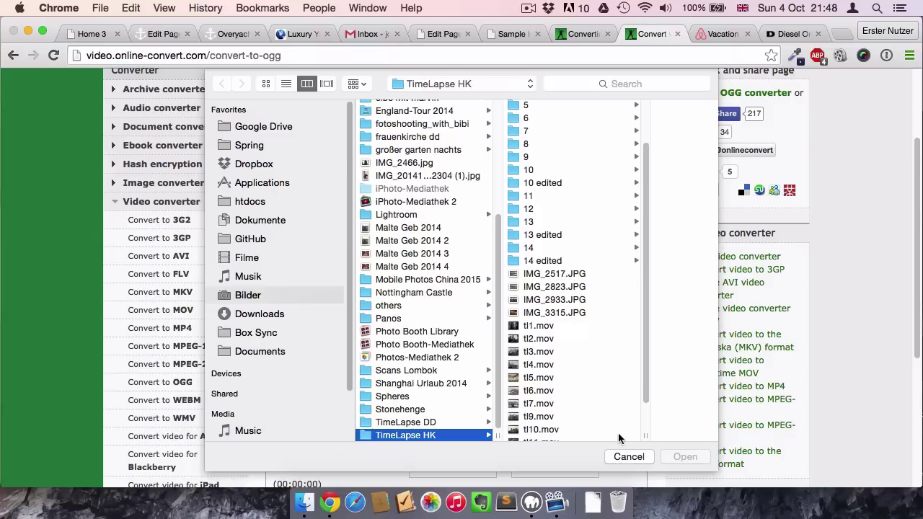
click(624, 457)
scroll(662, 381, down, 5)
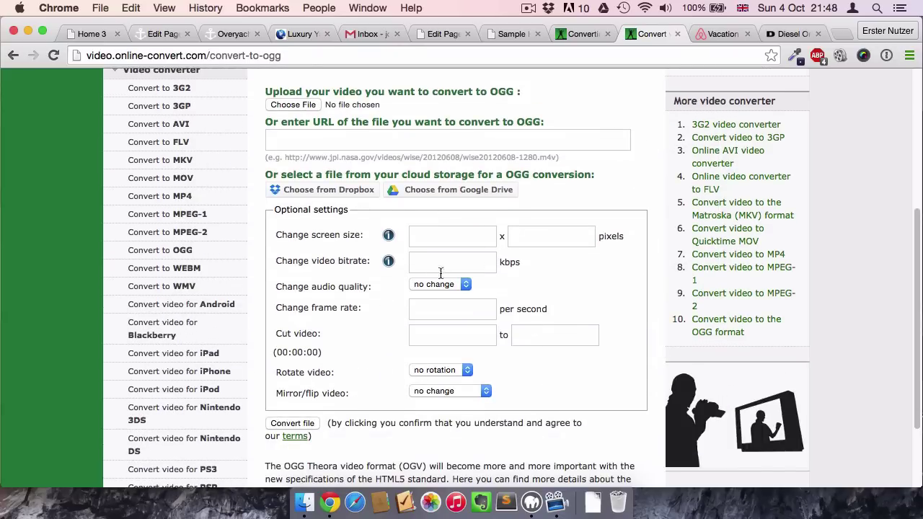
scroll(650, 400, down, 3)
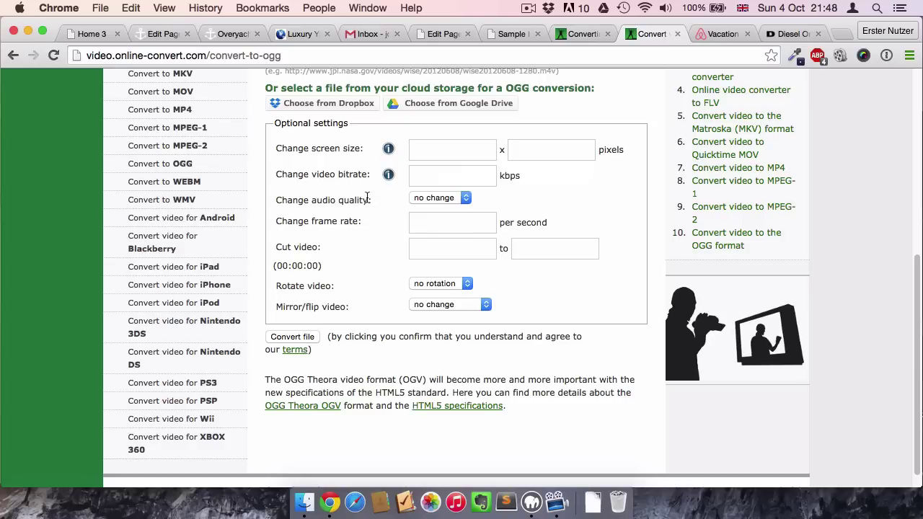
scroll(651, 181, up, 5)
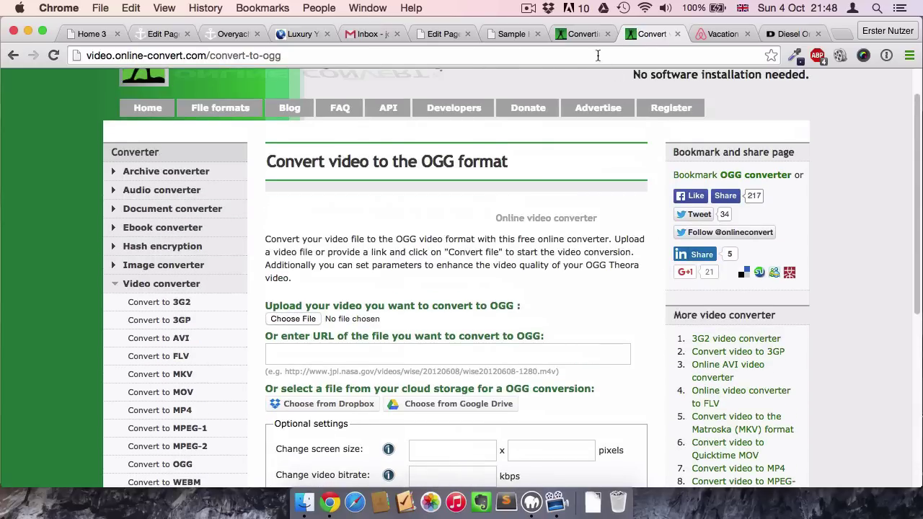
Step: Copy the converted OGG video's direct download link address from the result page
click(586, 36)
scroll(671, 294, down, 2)
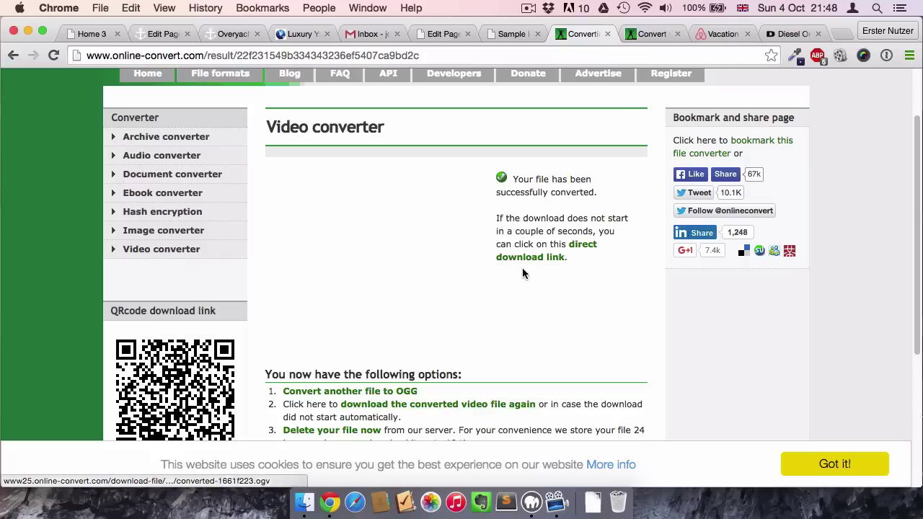
scroll(606, 281, down, 1)
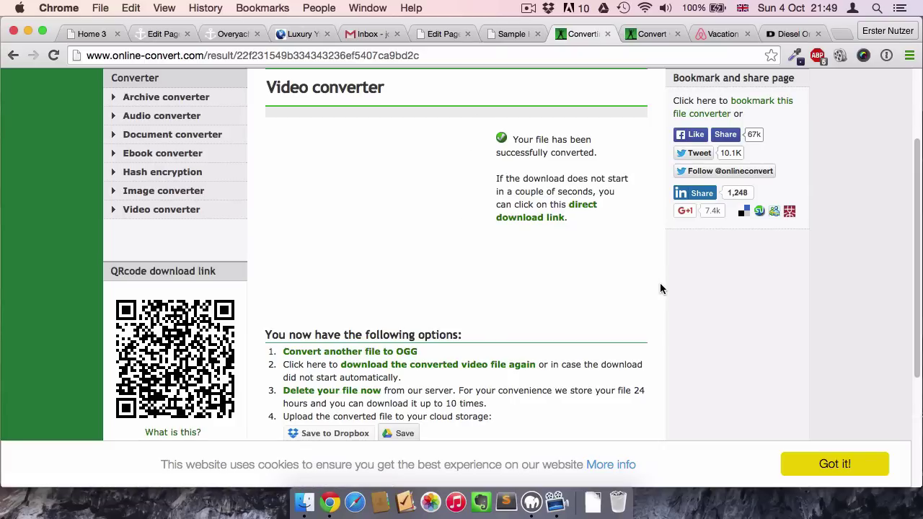
scroll(661, 285, down, 5)
scroll(661, 285, up, 5)
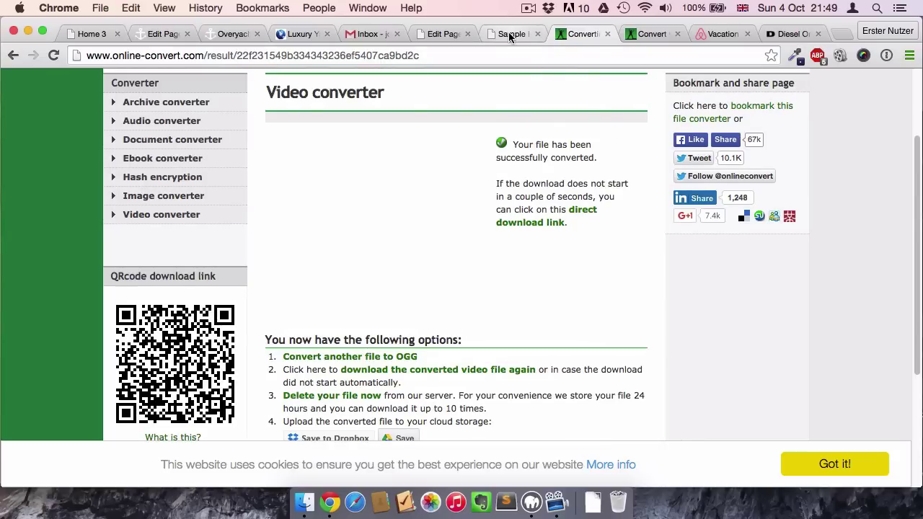
right_click(546, 225)
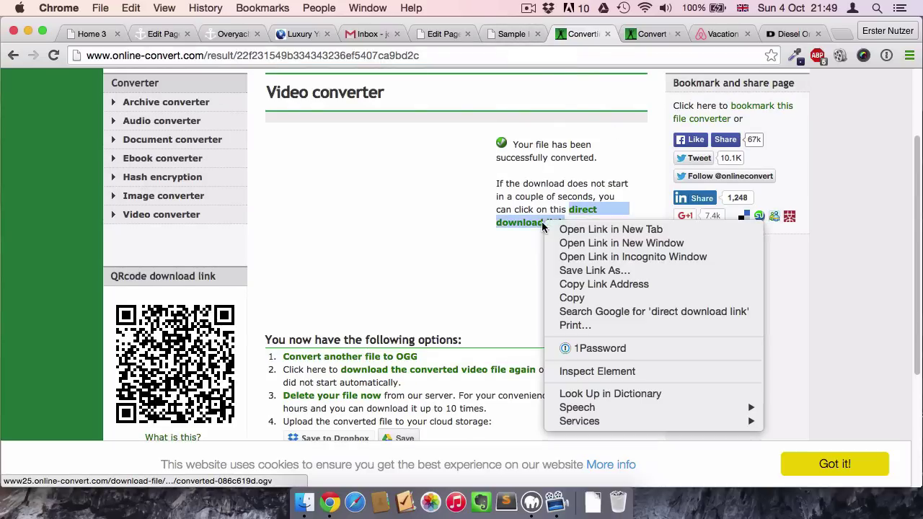
click(583, 286)
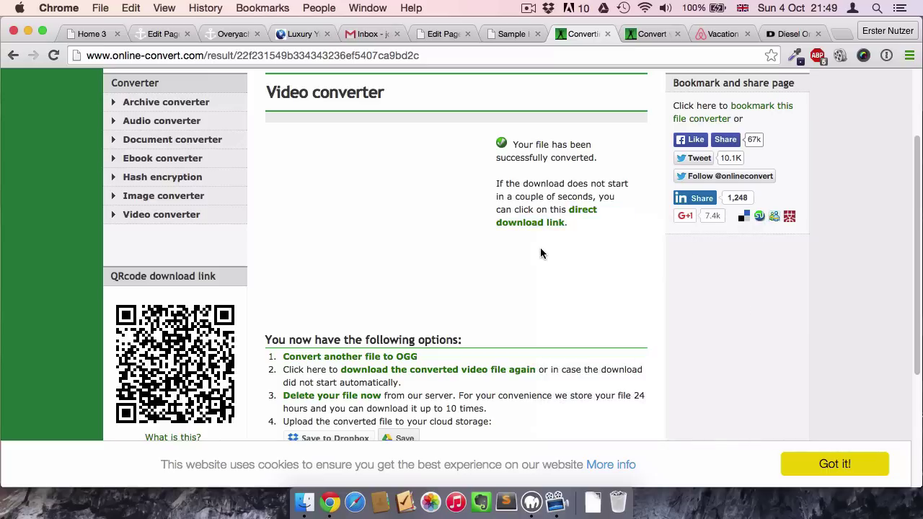
click(441, 34)
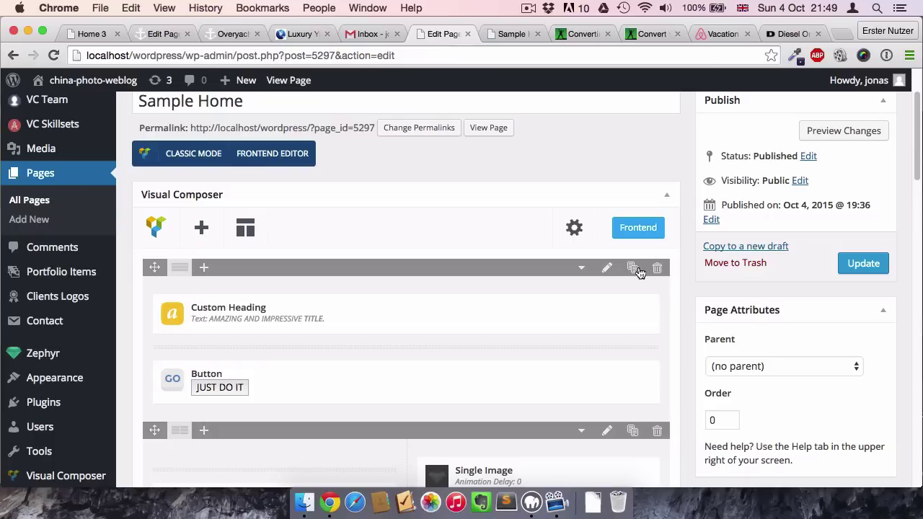
scroll(689, 291, up, 3)
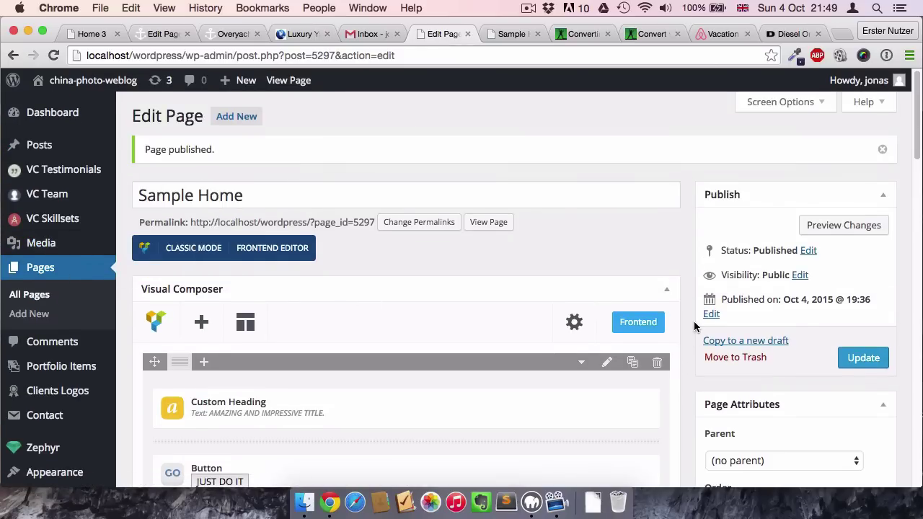
scroll(695, 325, down, 2)
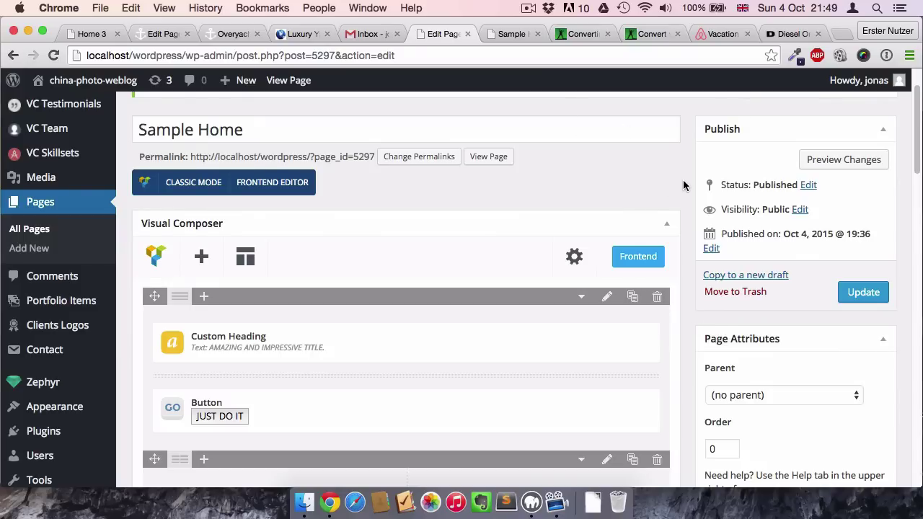
scroll(684, 185, up, 2)
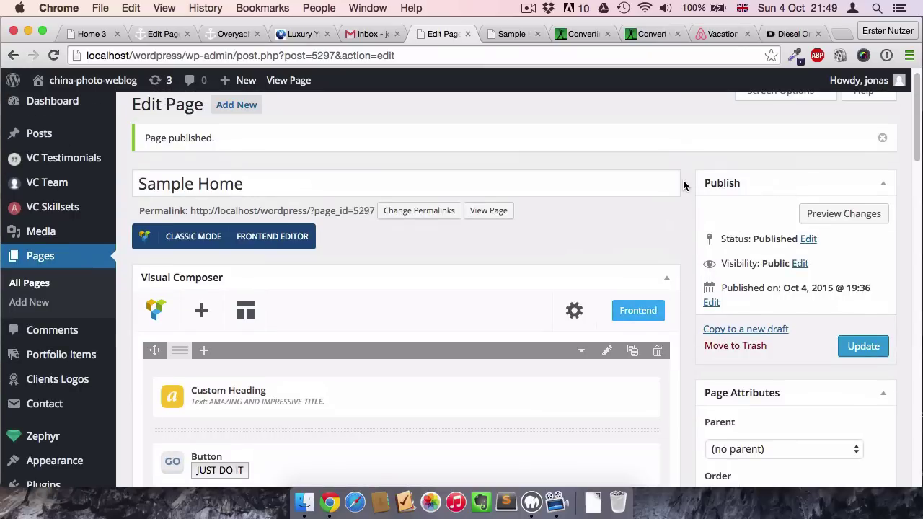
scroll(684, 238, down, 2)
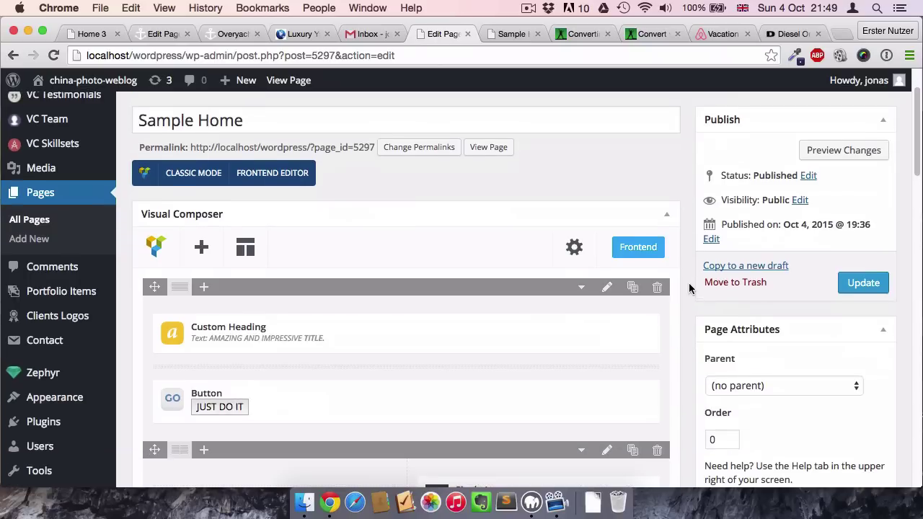
scroll(689, 282, up, 2)
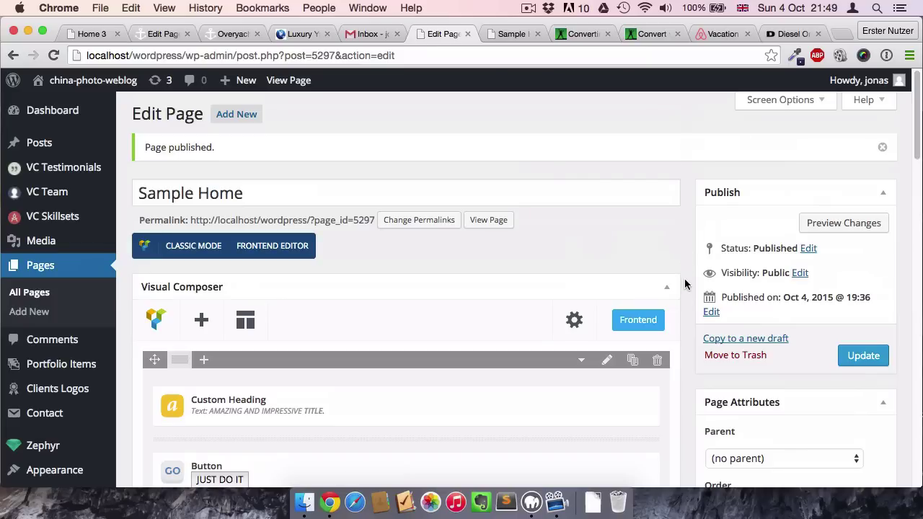
scroll(686, 284, down, 1)
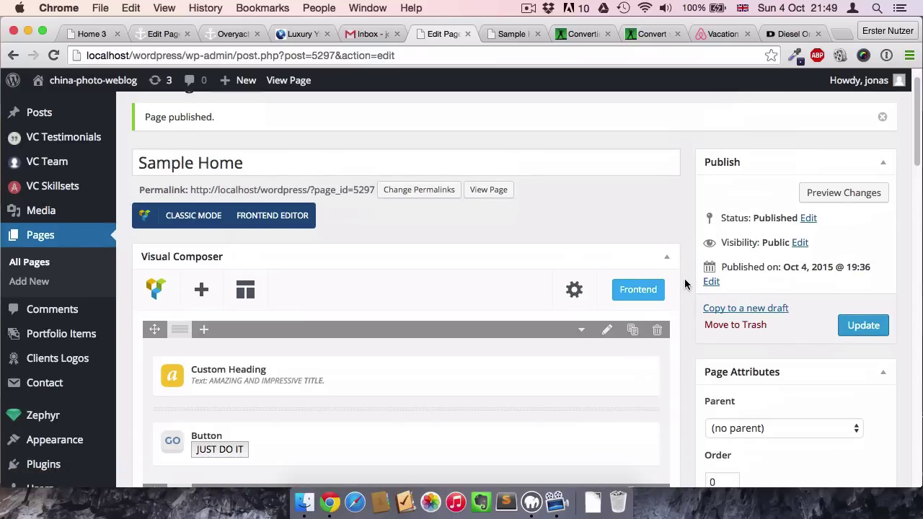
scroll(685, 284, down, 2)
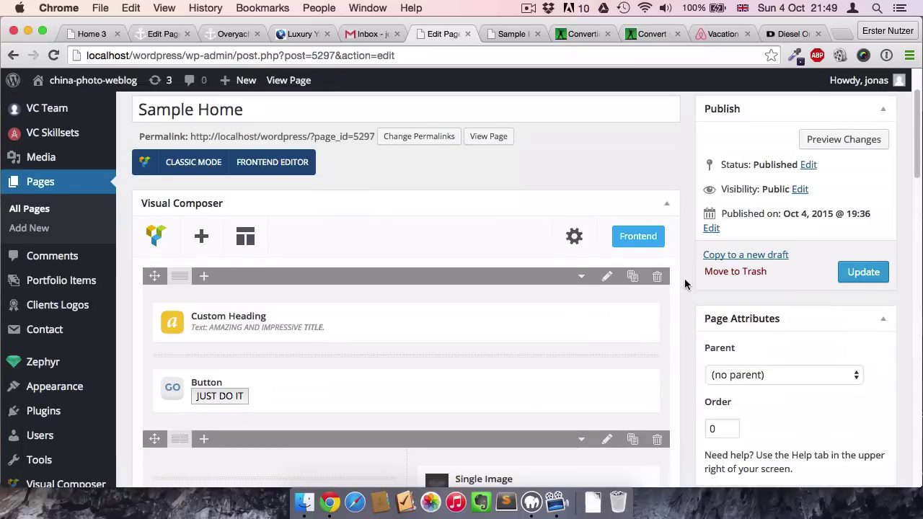
scroll(685, 284, down, 2)
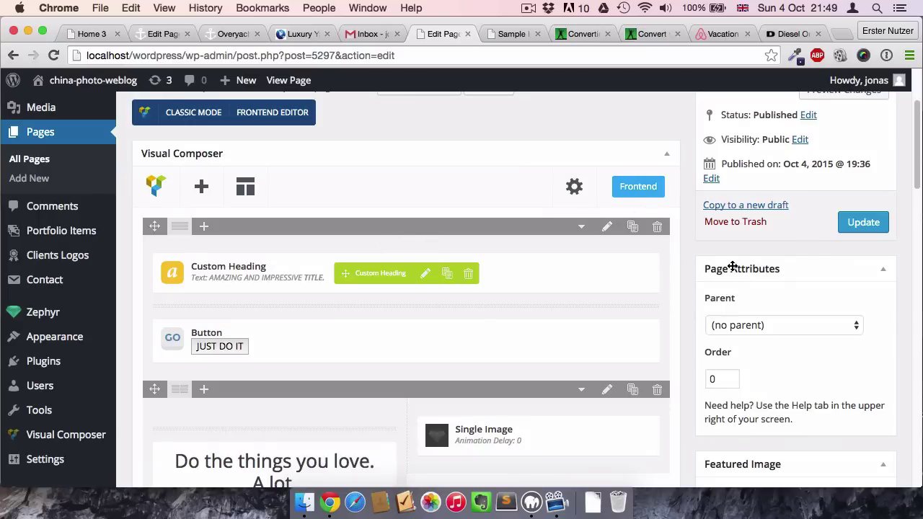
scroll(687, 320, down, 1)
scroll(686, 320, down, 3)
scroll(686, 320, up, 5)
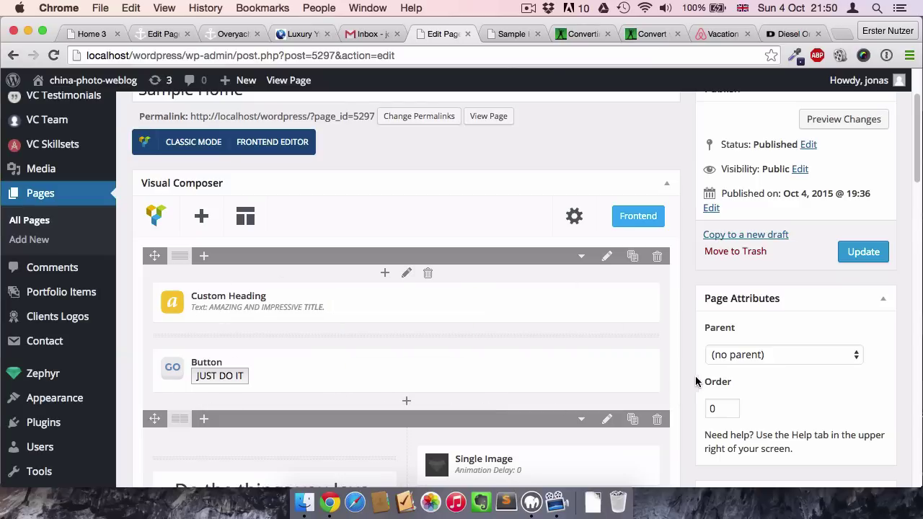
click(524, 38)
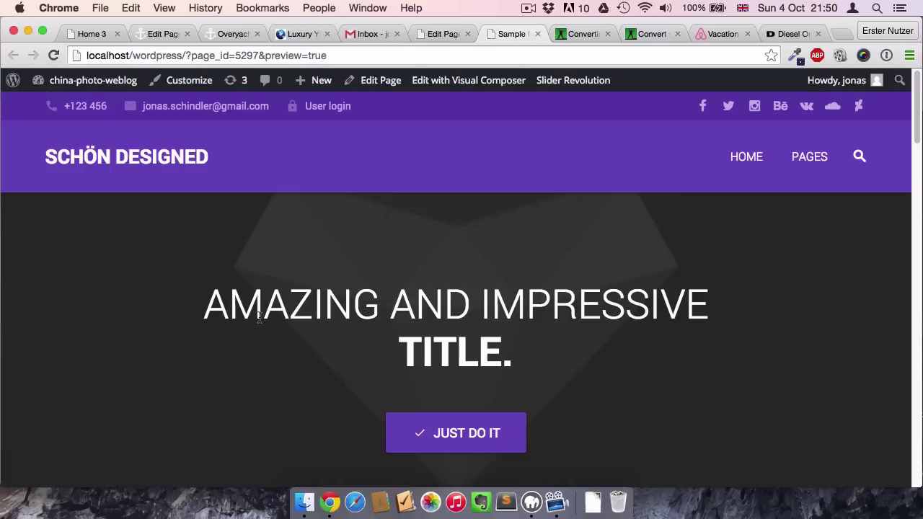
key(ctrl+shift+Tab)
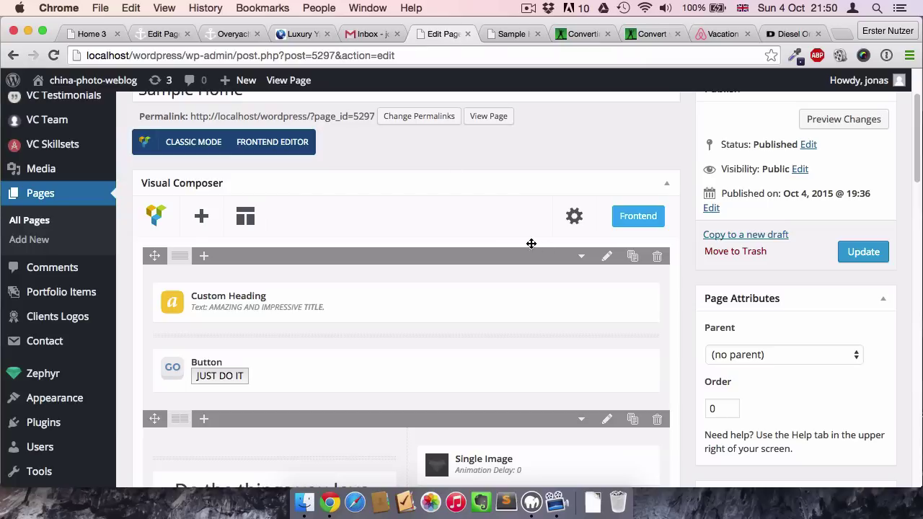
Step: Give the hero row a background video from the pasted OGV link, save it, and update the page
click(608, 260)
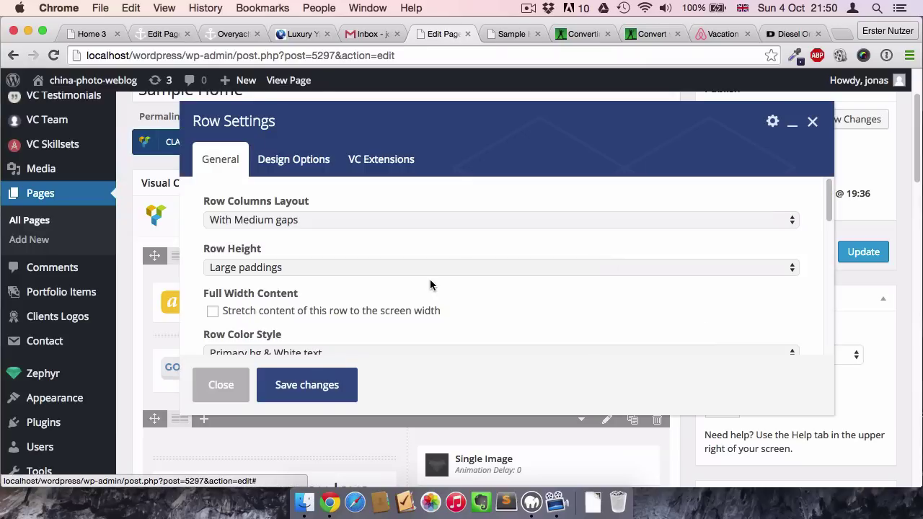
scroll(430, 279, down, 5)
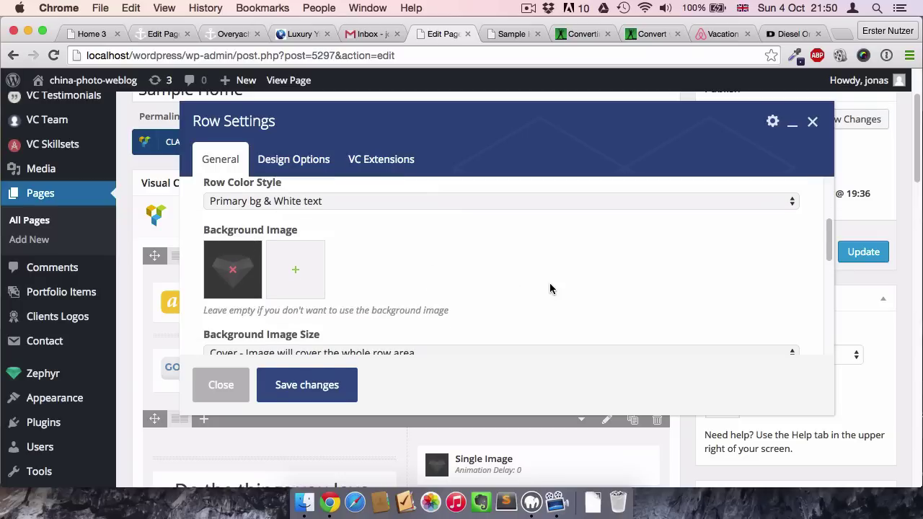
scroll(550, 289, down, 2)
scroll(550, 288, down, 3)
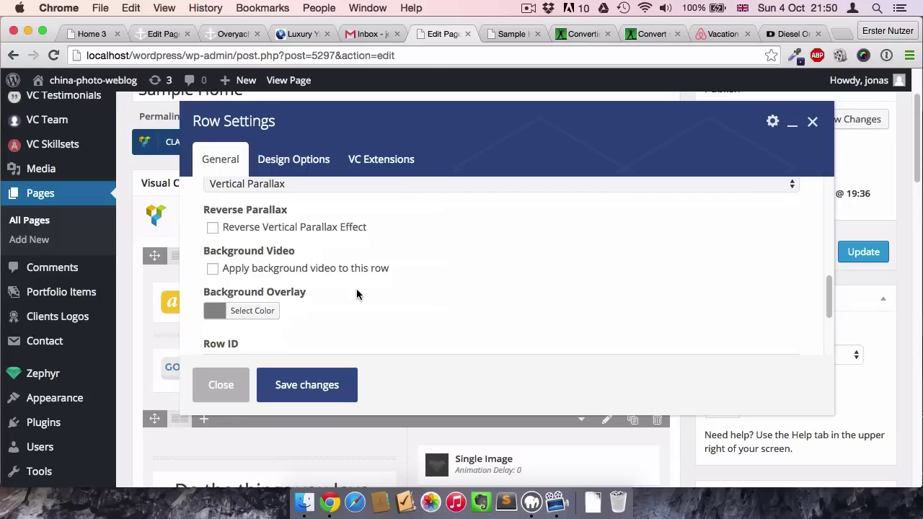
click(213, 269)
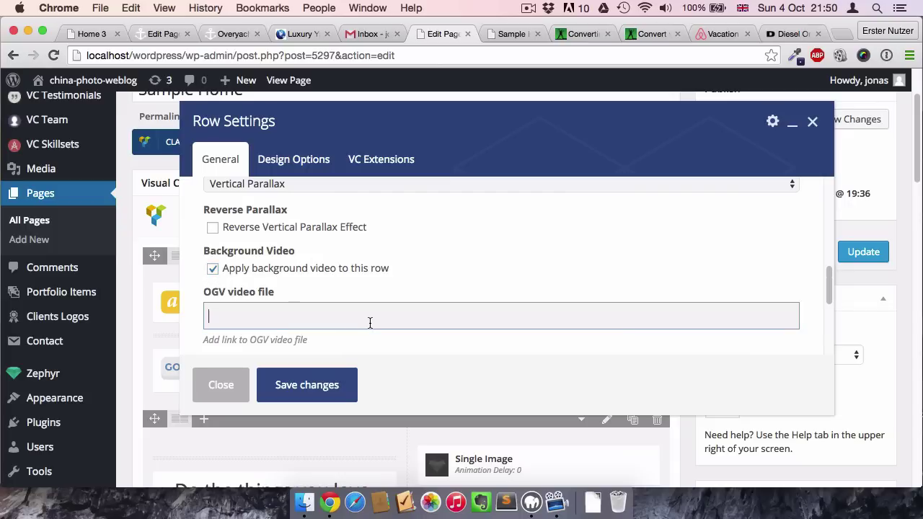
text(http://www25.online-convert.com/download-file/22f231549b334343236ef5407ca9bd2c/converted-086c619d.ogv)
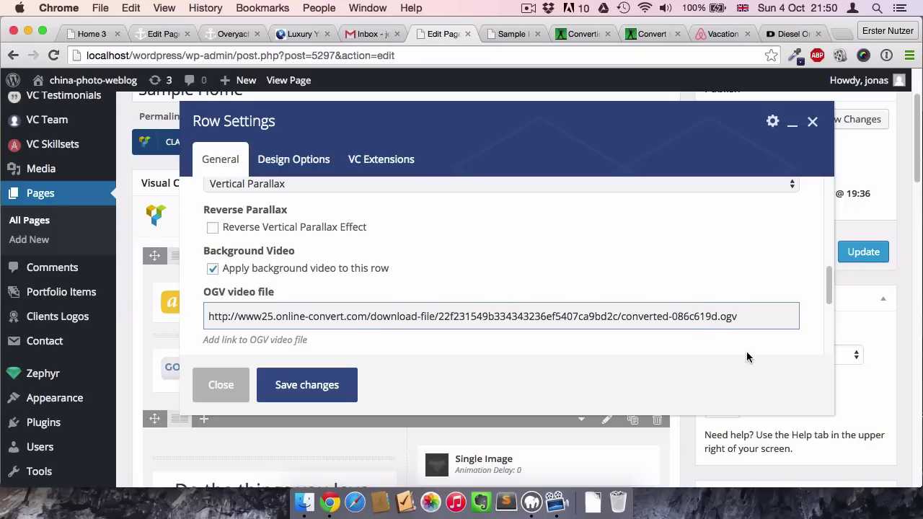
scroll(680, 248, down, 2)
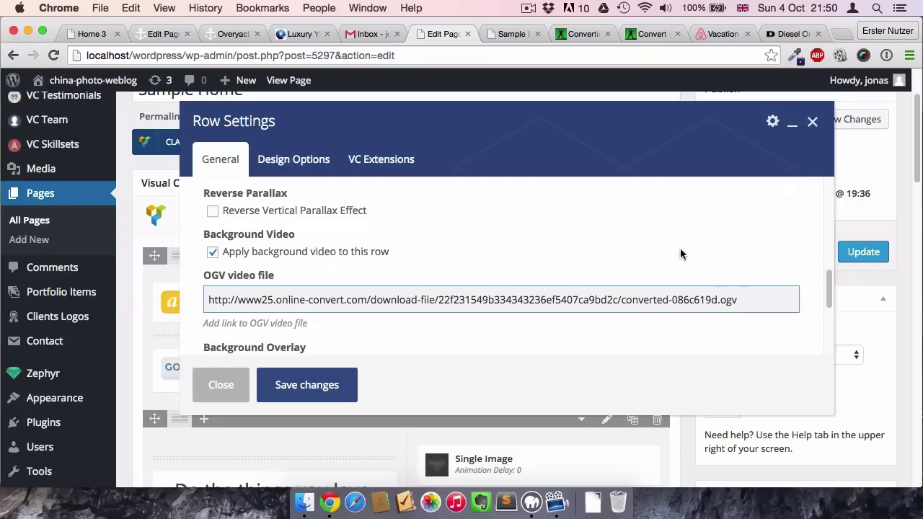
click(328, 385)
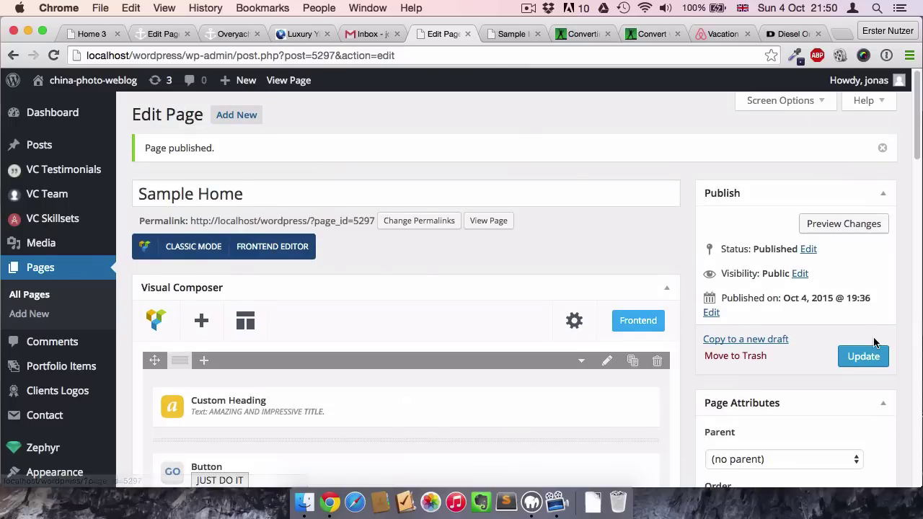
click(864, 358)
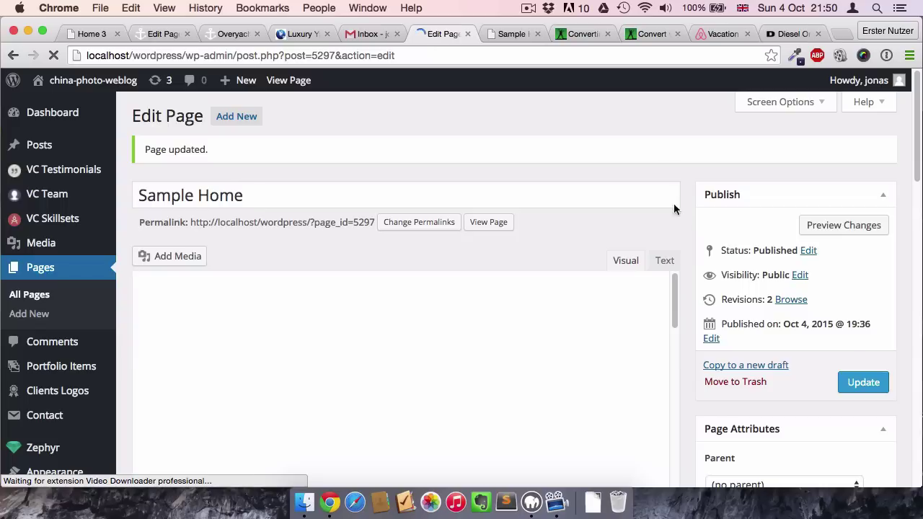
click(826, 226)
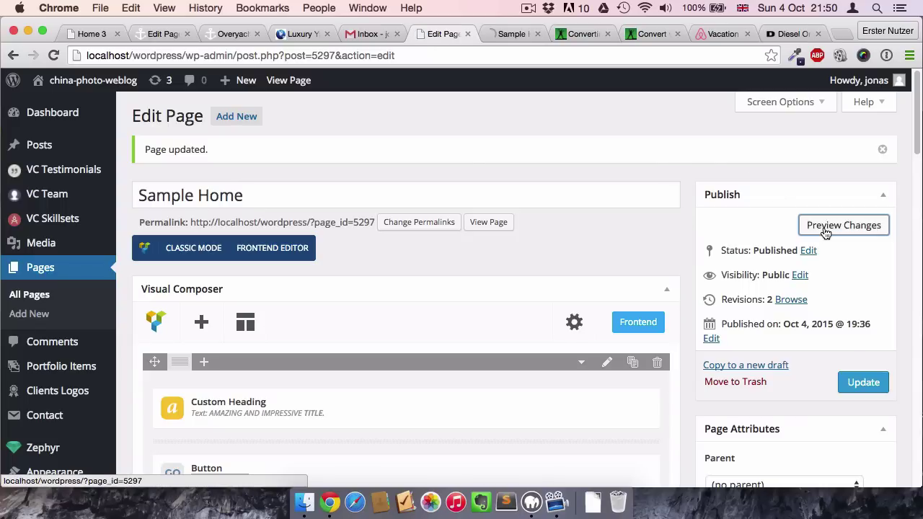
Step: Scroll the Sample Home preview to watch the Hong Kong time-lapse behind the hero title
click(502, 35)
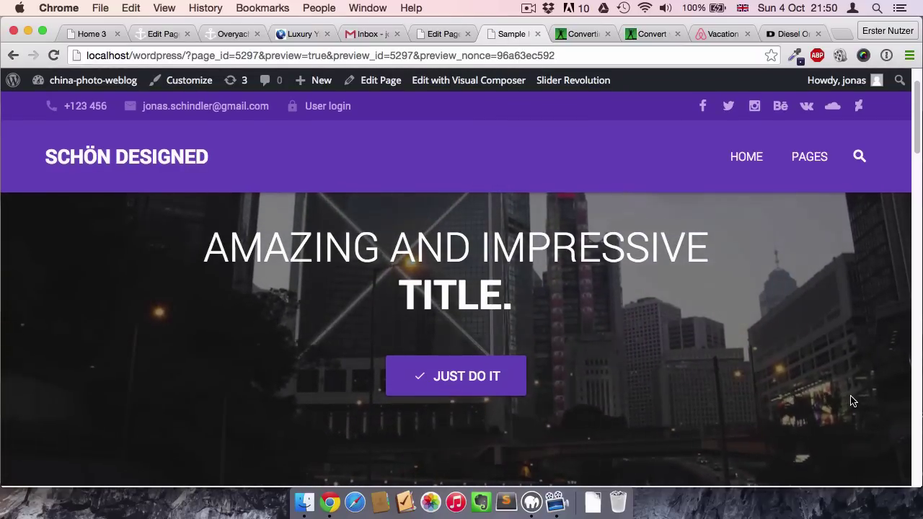
scroll(852, 401, down, 3)
scroll(853, 401, up, 3)
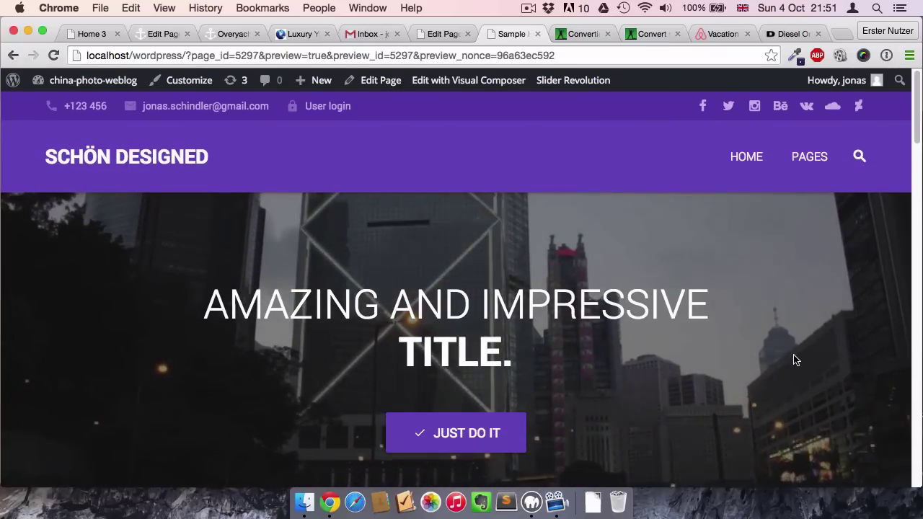
scroll(795, 358, down, 1)
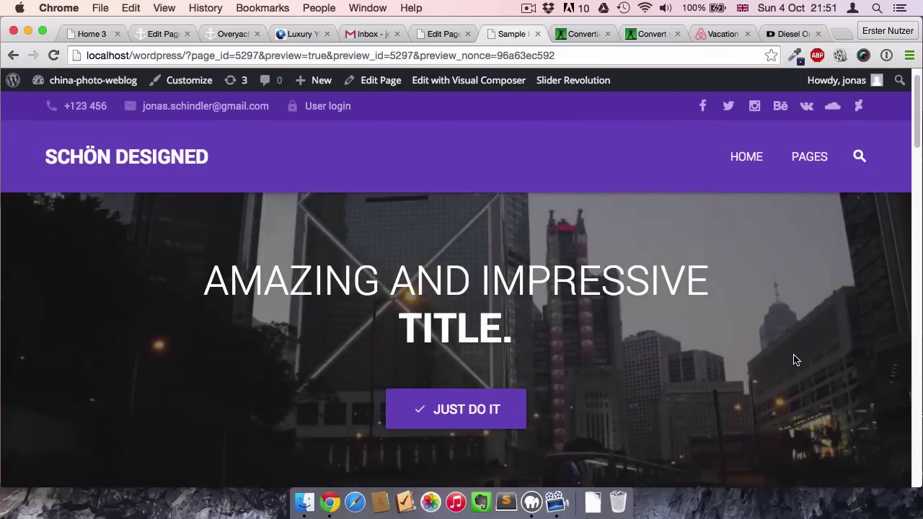
scroll(794, 358, down, 2)
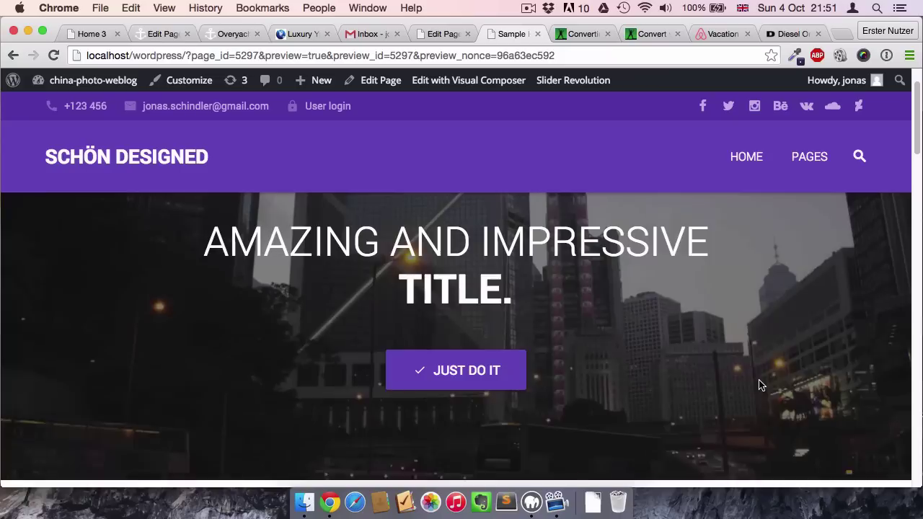
scroll(760, 385, up, 3)
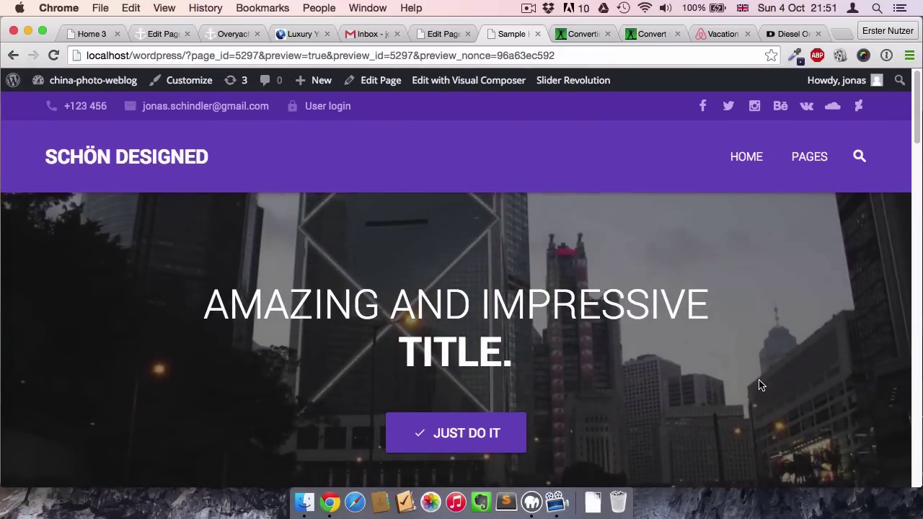
scroll(819, 431, down, 3)
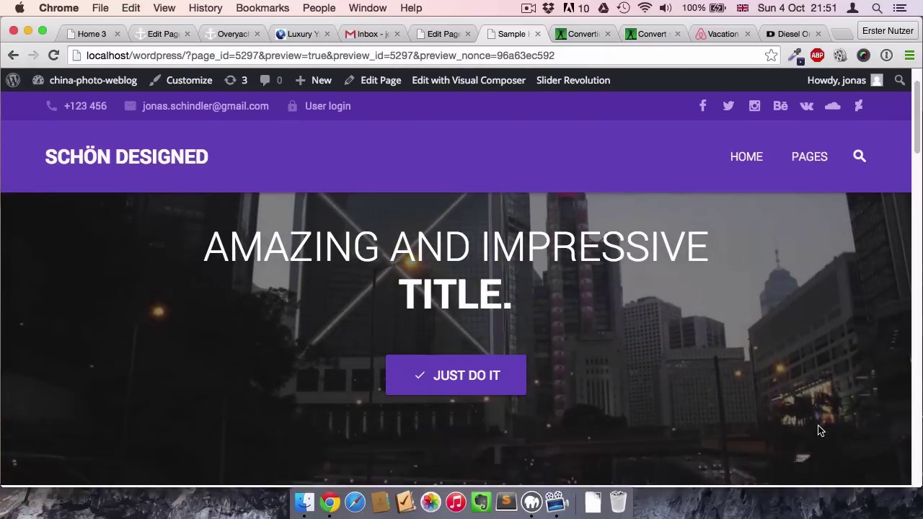
scroll(798, 405, up, 3)
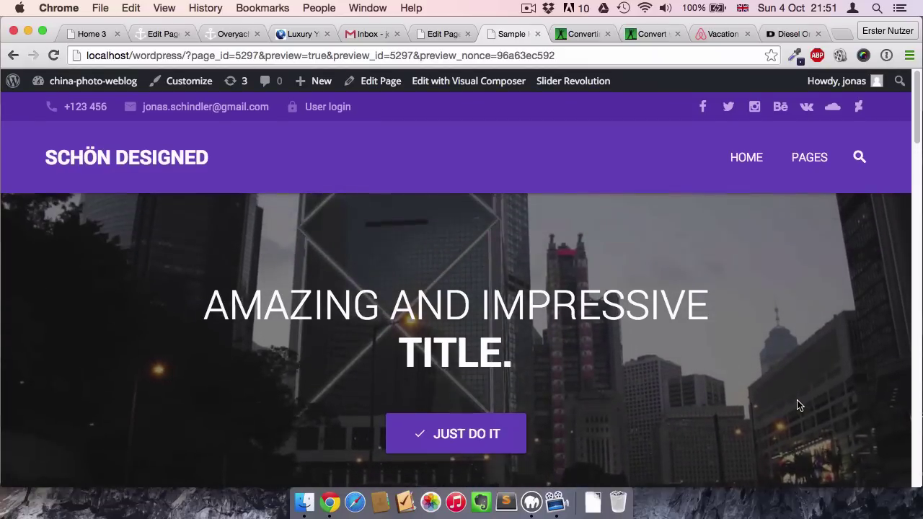